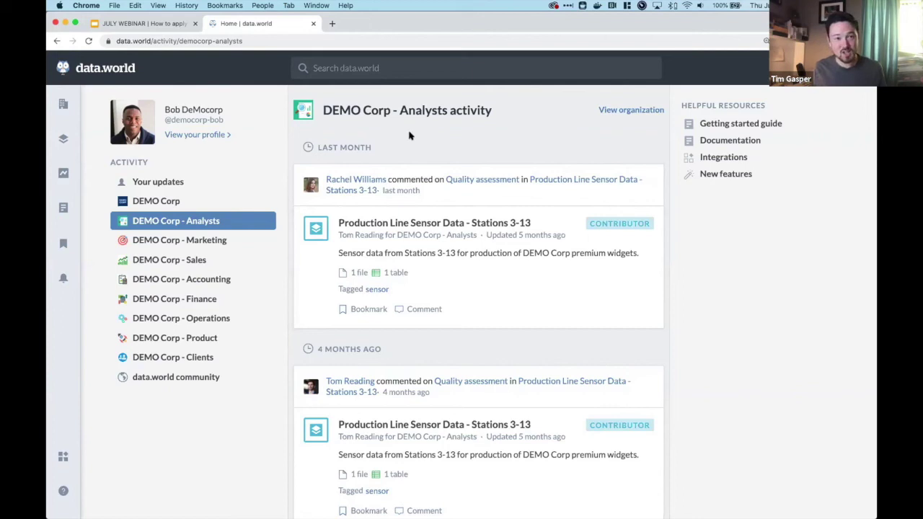
Step: Search the catalog for "retail order" and limit the results to resources with approved status
{"action": "left_click", "coordinate": [372, 66]}
{"action": "type", "text": "retail order"}
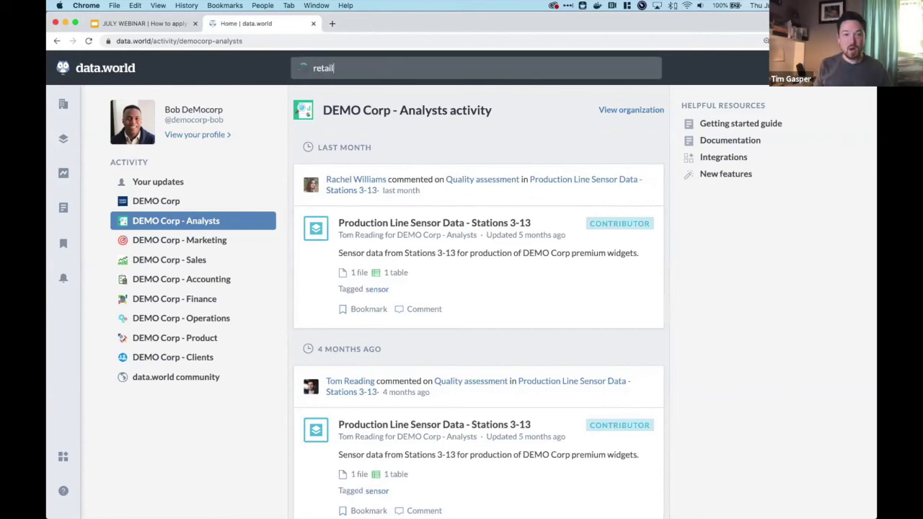
{"action": "key", "text": "Return"}
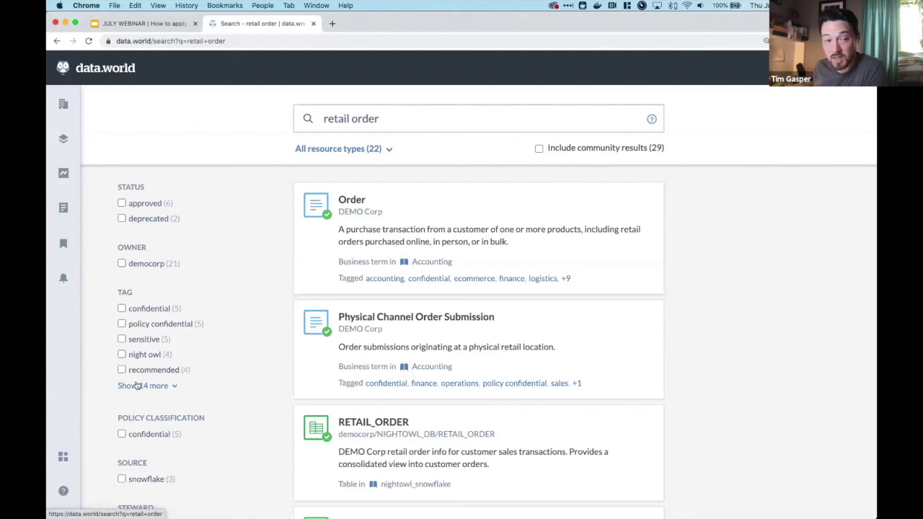
{"action": "left_click", "coordinate": [121, 204]}
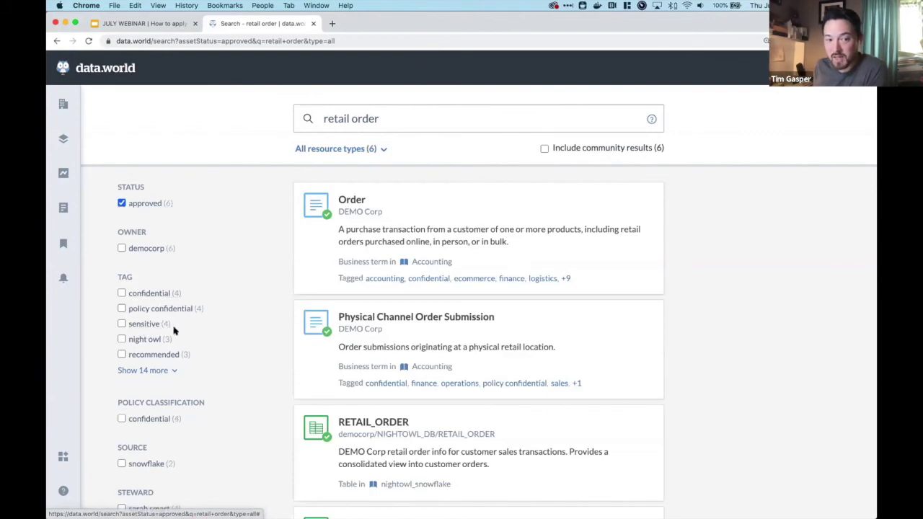
Step: Look over the filters for the approved results and open the RETAIL_ORDER table
{"action": "scroll", "coordinate": [187, 335], "scroll_direction": "down", "scroll_amount": 1}
{"action": "scroll", "coordinate": [188, 335], "scroll_direction": "down", "scroll_amount": 3}
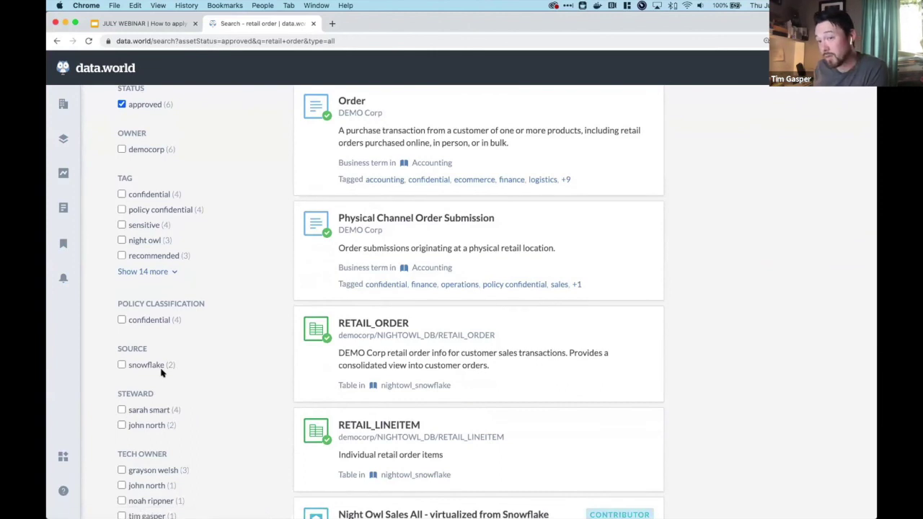
{"action": "scroll", "coordinate": [197, 356], "scroll_direction": "up", "scroll_amount": 3}
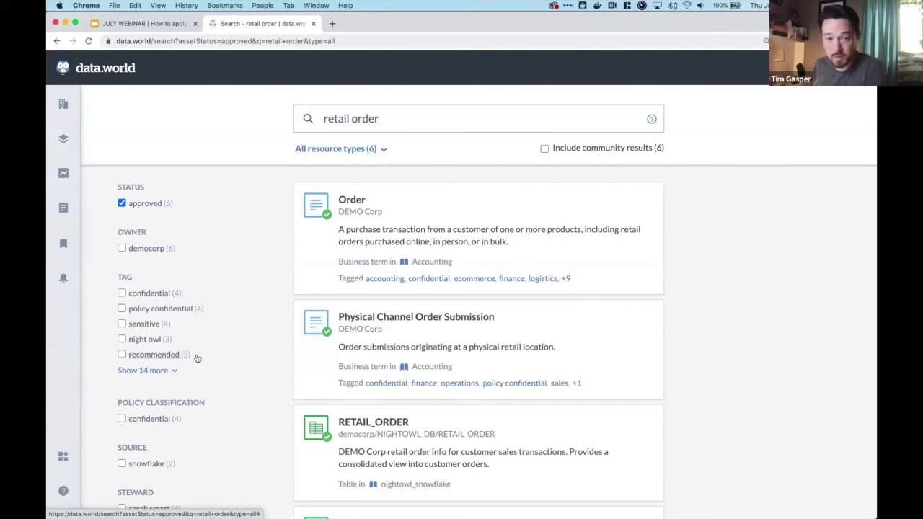
{"action": "scroll", "coordinate": [456, 293], "scroll_direction": "down", "scroll_amount": 3}
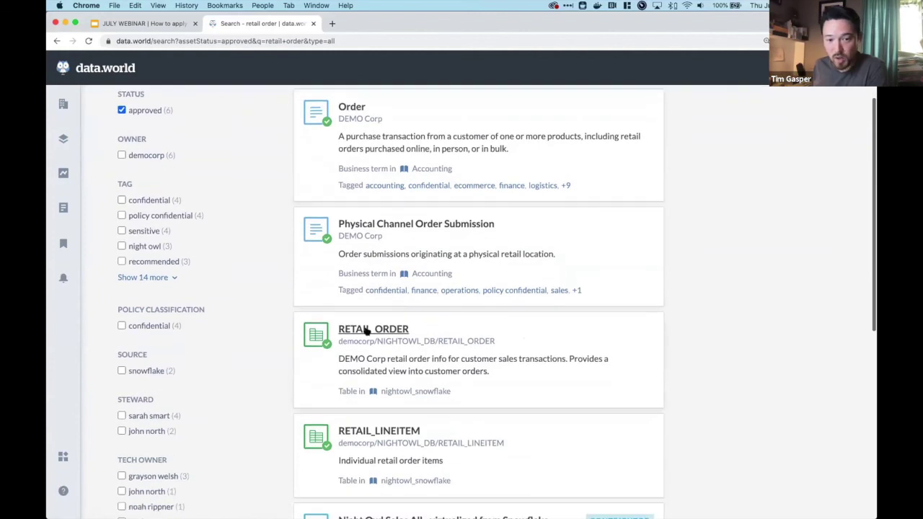
{"action": "left_click", "coordinate": [368, 330]}
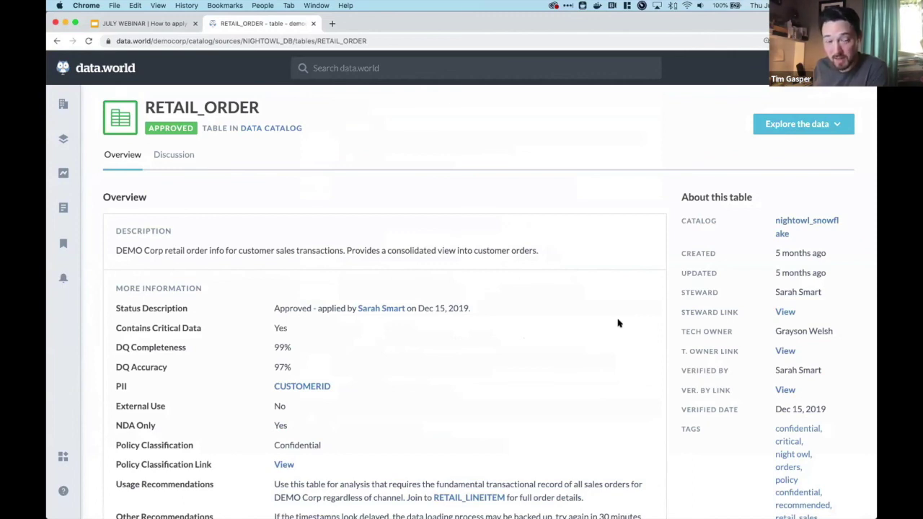
Step: Review the RETAIL_ORDER table's overview and open the Commission Model dashboard that references it
{"action": "scroll", "coordinate": [618, 323], "scroll_direction": "down", "scroll_amount": 1}
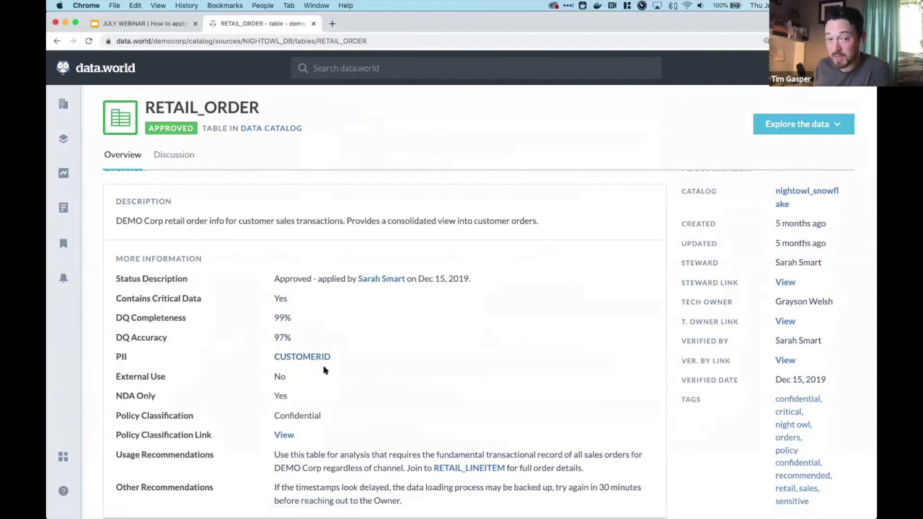
{"action": "scroll", "coordinate": [324, 370], "scroll_direction": "down", "scroll_amount": 2}
{"action": "scroll", "coordinate": [324, 369], "scroll_direction": "down", "scroll_amount": 2}
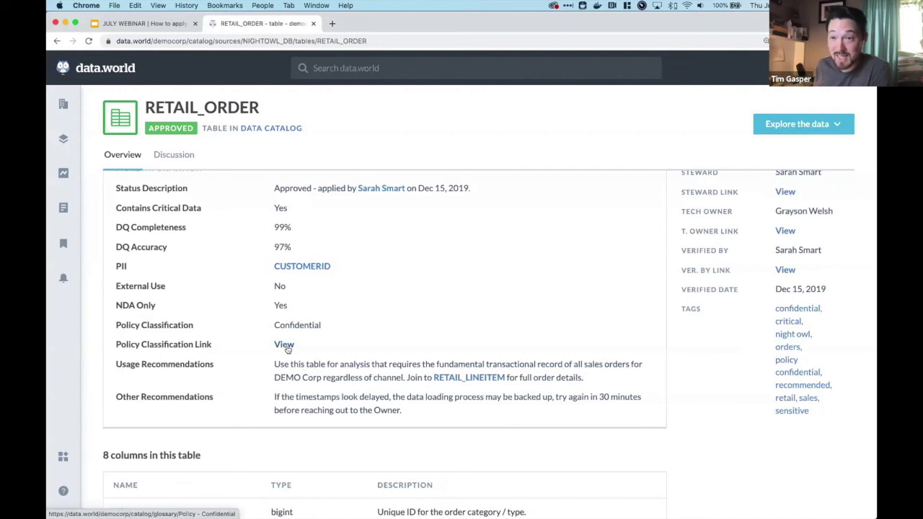
{"action": "scroll", "coordinate": [600, 334], "scroll_direction": "down", "scroll_amount": 2}
{"action": "scroll", "coordinate": [599, 335], "scroll_direction": "down", "scroll_amount": 20}
{"action": "scroll", "coordinate": [635, 340], "scroll_direction": "down", "scroll_amount": 10}
{"action": "scroll", "coordinate": [684, 375], "scroll_direction": "down", "scroll_amount": 2}
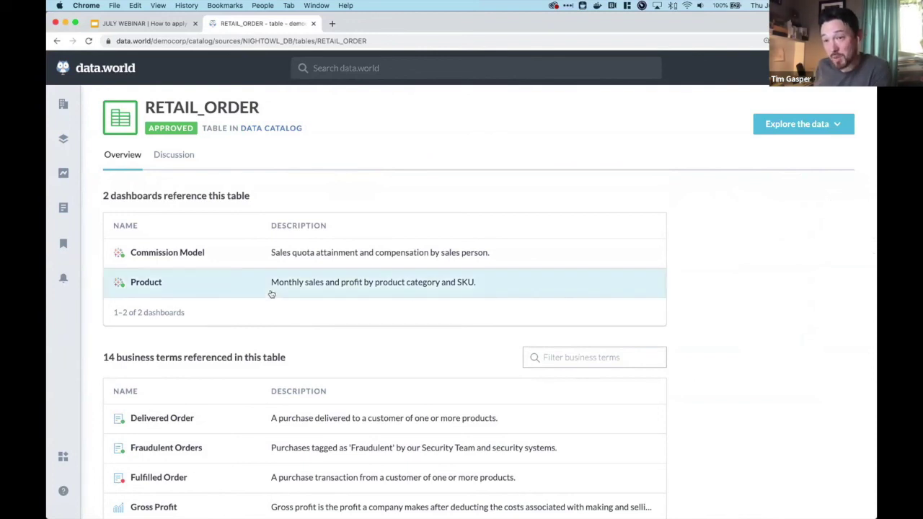
{"action": "left_click", "coordinate": [165, 254]}
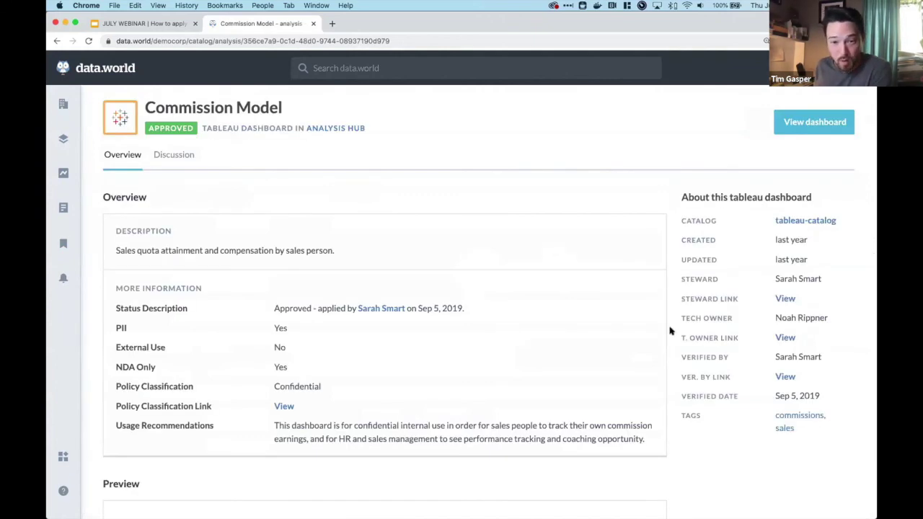
Step: Examine the Commission Model dashboard's metadata, usage recommendations, preview and referencing tables
{"action": "scroll", "coordinate": [648, 301], "scroll_direction": "down", "scroll_amount": 1}
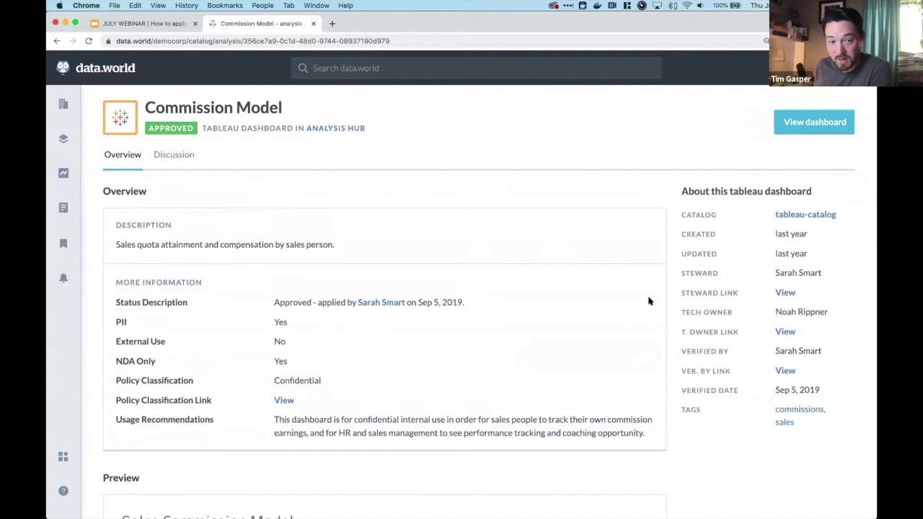
{"action": "scroll", "coordinate": [648, 302], "scroll_direction": "down", "scroll_amount": 5}
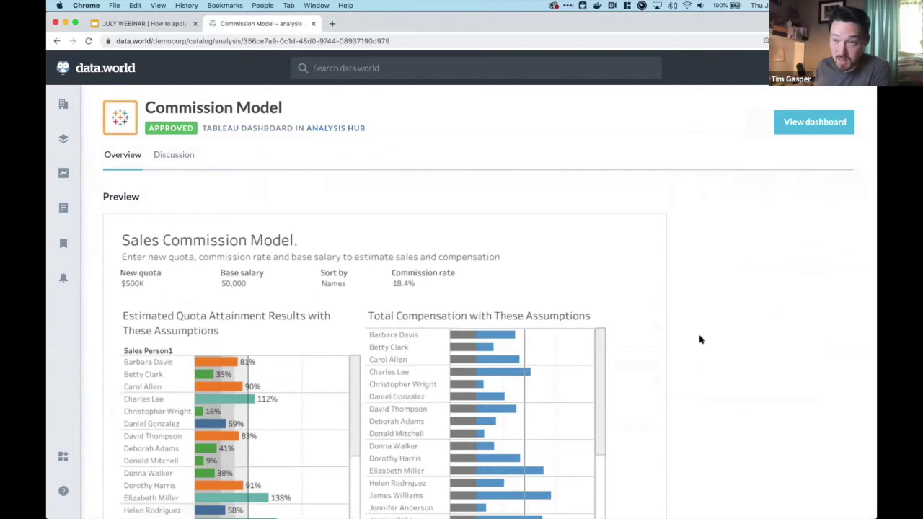
{"action": "scroll", "coordinate": [703, 366], "scroll_direction": "down", "scroll_amount": 1}
{"action": "scroll", "coordinate": [702, 365], "scroll_direction": "down", "scroll_amount": 1}
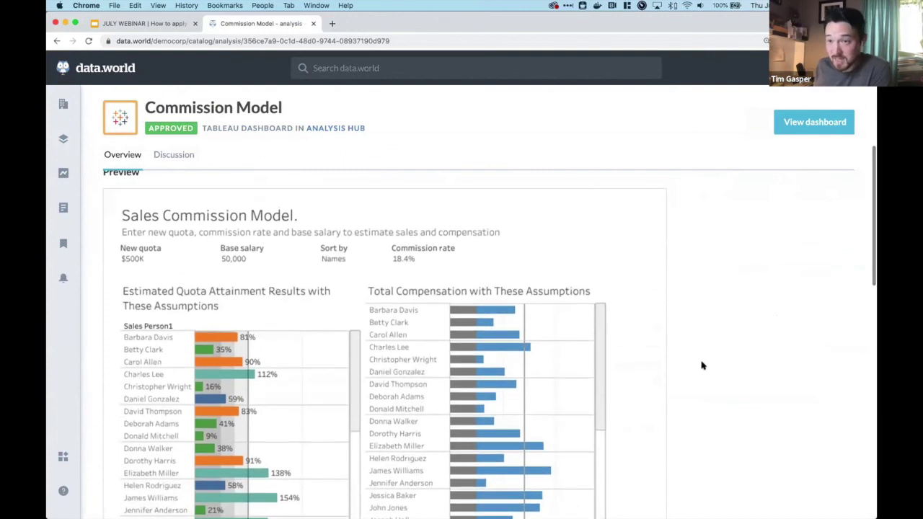
{"action": "scroll", "coordinate": [703, 366], "scroll_direction": "up", "scroll_amount": 5}
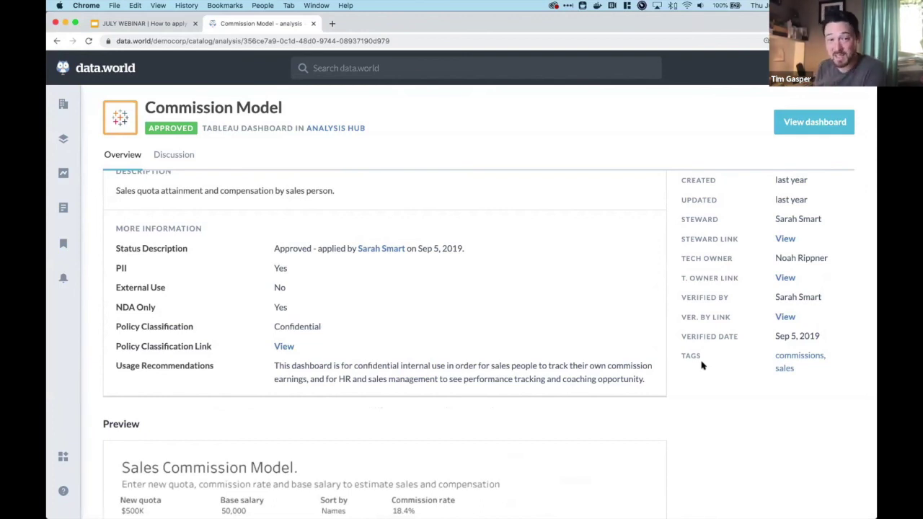
{"action": "scroll", "coordinate": [653, 354], "scroll_direction": "down", "scroll_amount": 5}
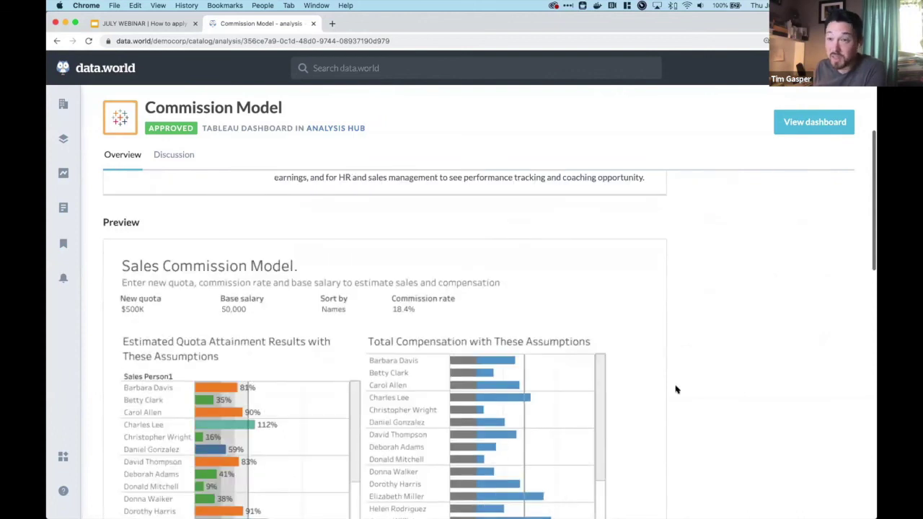
{"action": "scroll", "coordinate": [676, 389], "scroll_direction": "down", "scroll_amount": 10}
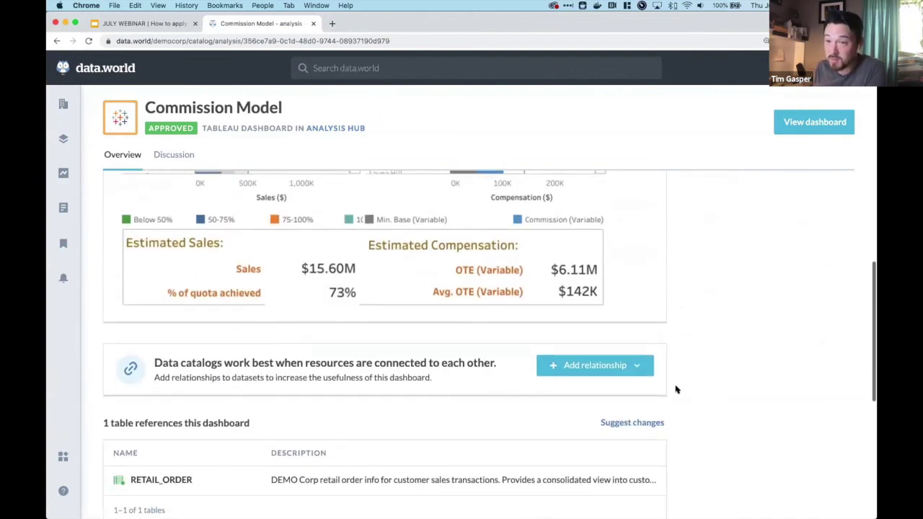
{"action": "scroll", "coordinate": [676, 389], "scroll_direction": "down", "scroll_amount": 1}
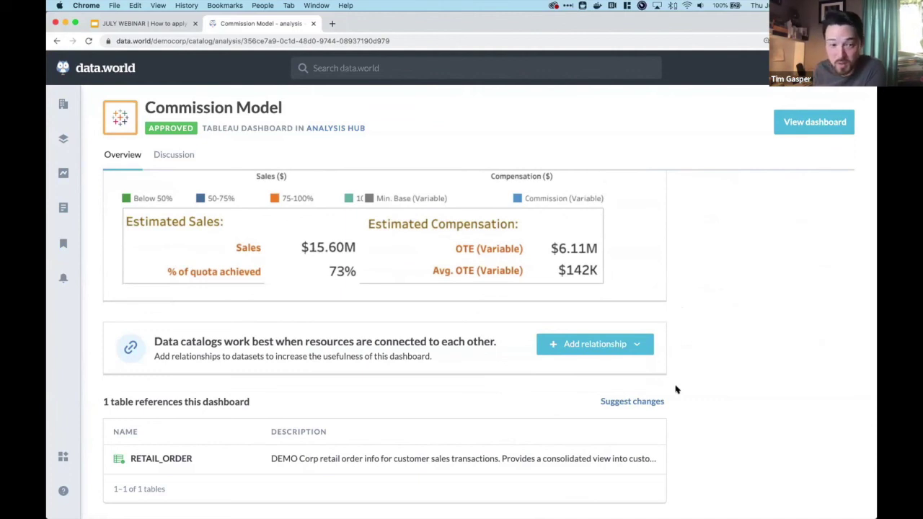
Step: Begin suggesting changes to the dashboard's related tables, find tables matching "order" and add SALES_ORDER
{"action": "scroll", "coordinate": [670, 386], "scroll_direction": "down", "scroll_amount": 1}
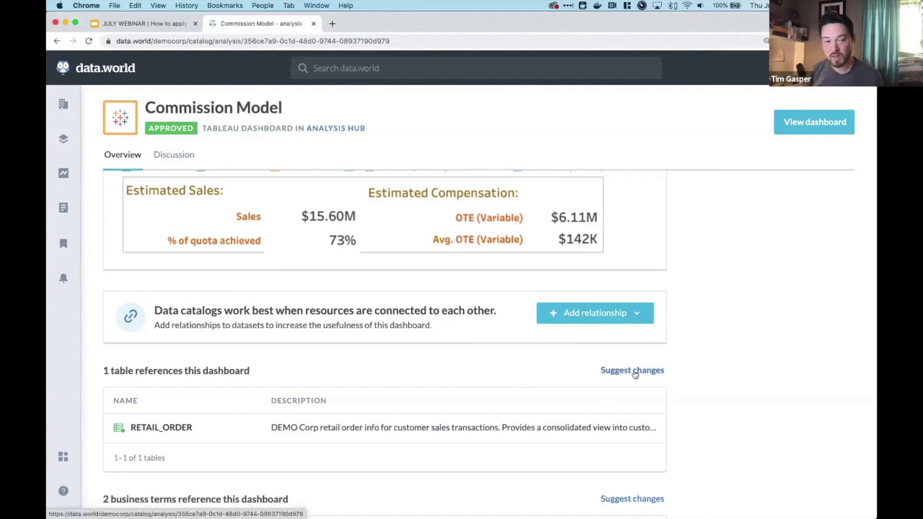
{"action": "left_click", "coordinate": [634, 373]}
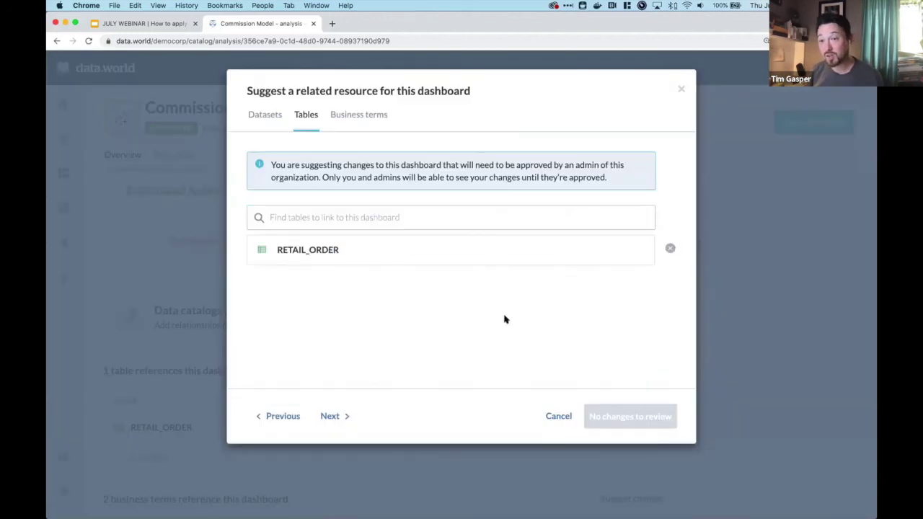
{"action": "left_click", "coordinate": [284, 209]}
{"action": "type", "text": "order"}
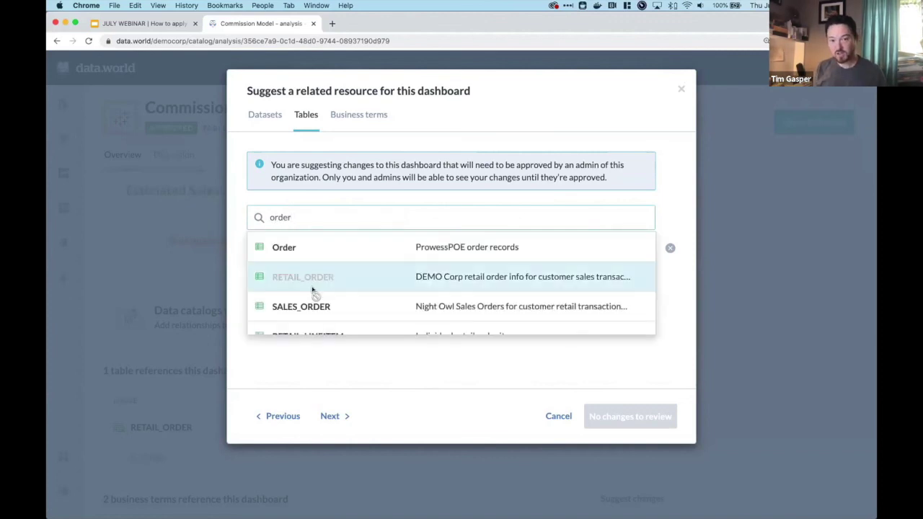
{"action": "left_click", "coordinate": [315, 308]}
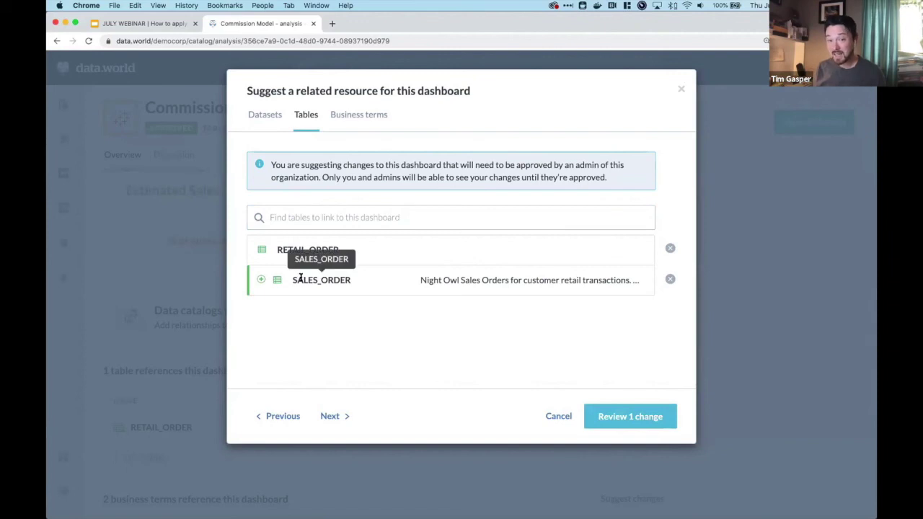
Step: Submit the suggestion with the message "Hey steward, I really think this table is important because it was used for analysis like this."
{"action": "left_click", "coordinate": [618, 408]}
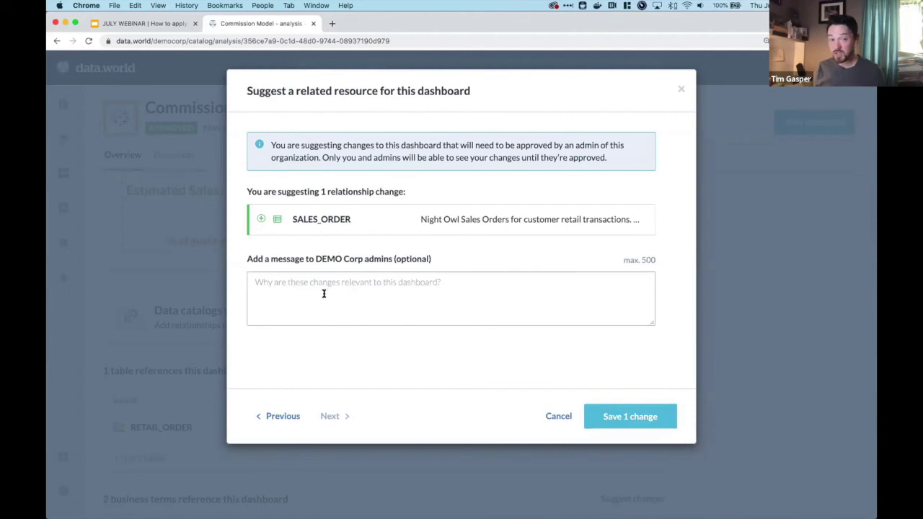
{"action": "type", "text": "Hey Ste"}
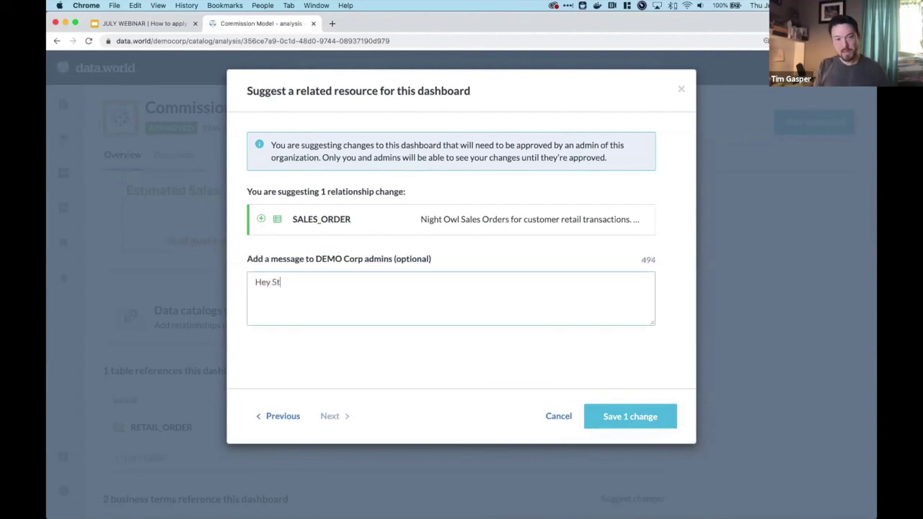
{"action": "key", "text": "BackSpace"}
{"action": "key", "text": "BackSpace"}
{"action": "key", "text": "BackSpace"}
{"action": "type", "text": "ste"}
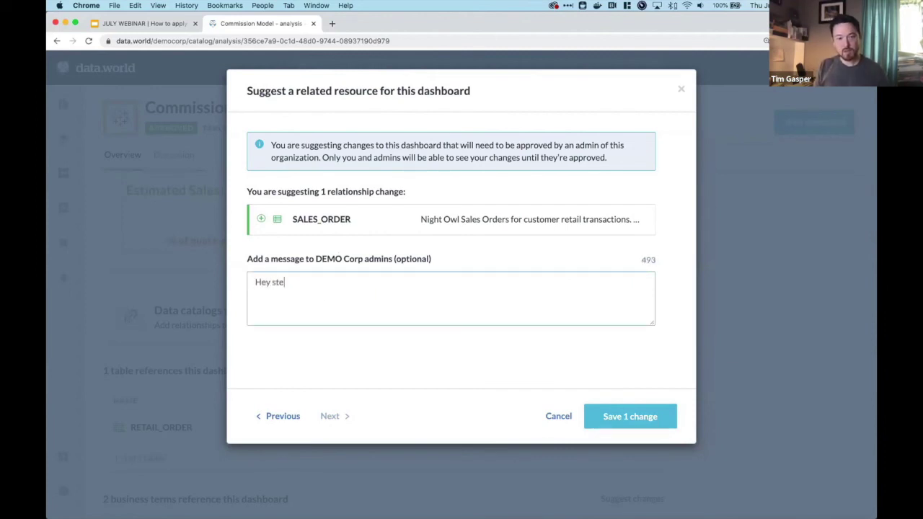
{"action": "type", "text": "ward, I reall"}
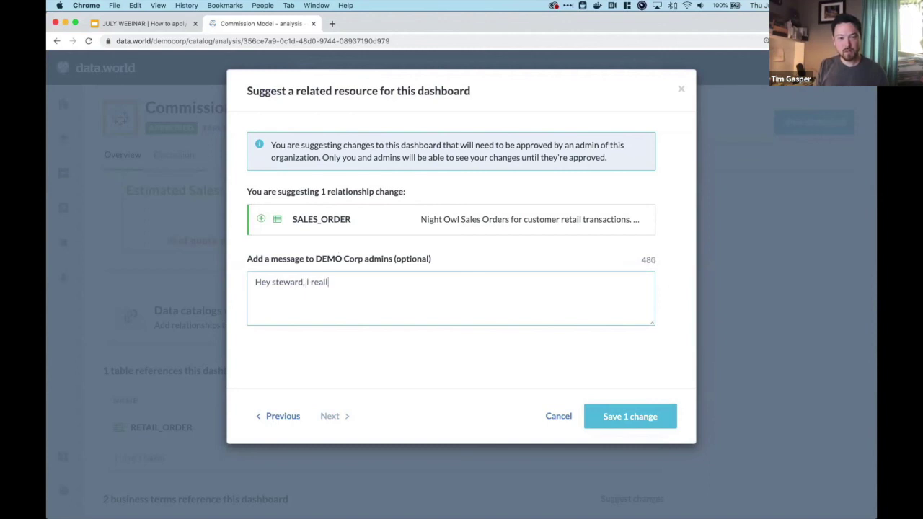
{"action": "type", "text": "y think this table is importa"}
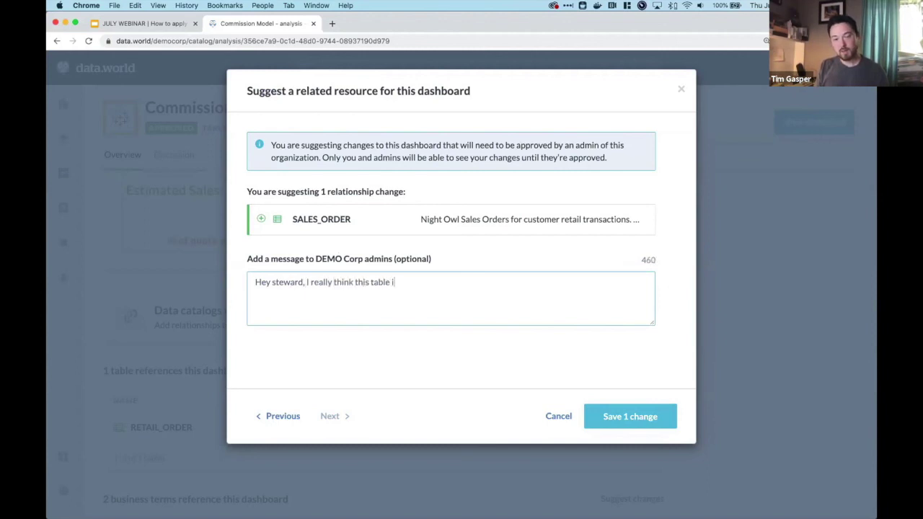
{"action": "key", "text": "BackSpace"}
{"action": "key", "text": "BackSpace"}
{"action": "type", "text": "tant because it was used "}
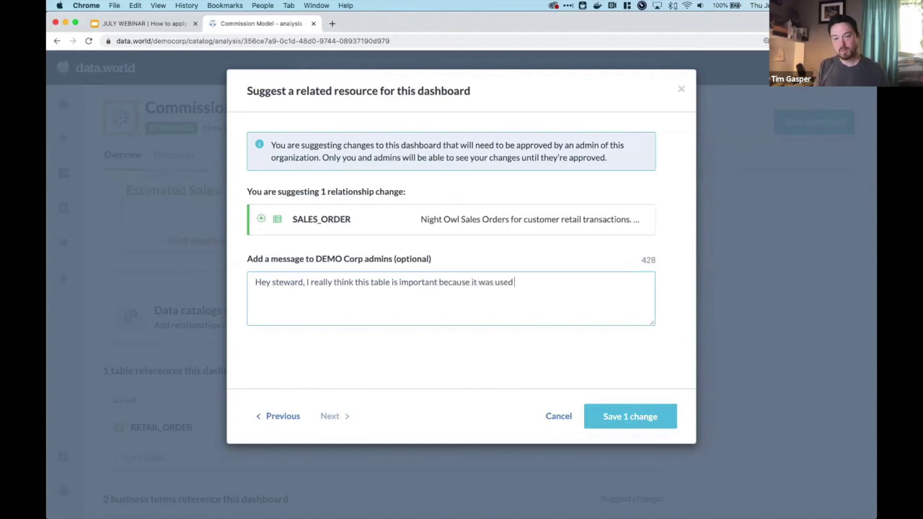
{"action": "type", "text": "for analysis like this."}
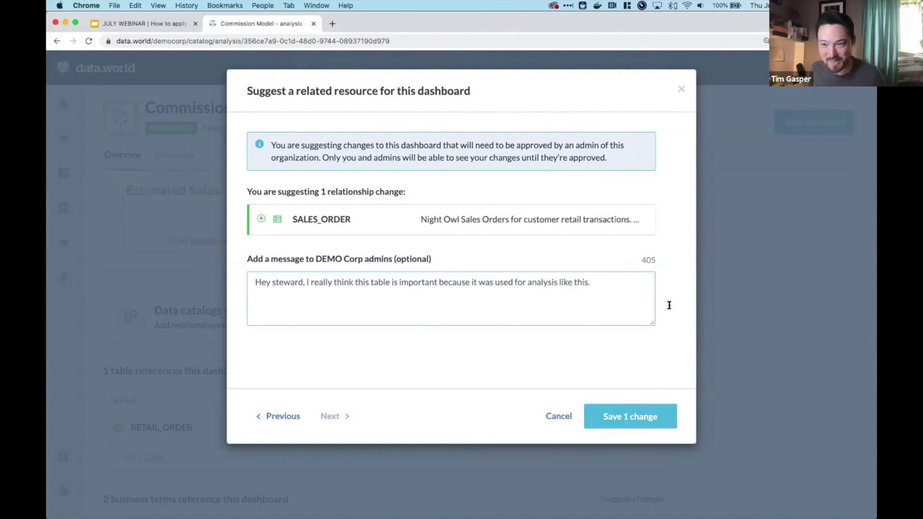
{"action": "left_click", "coordinate": [618, 421]}
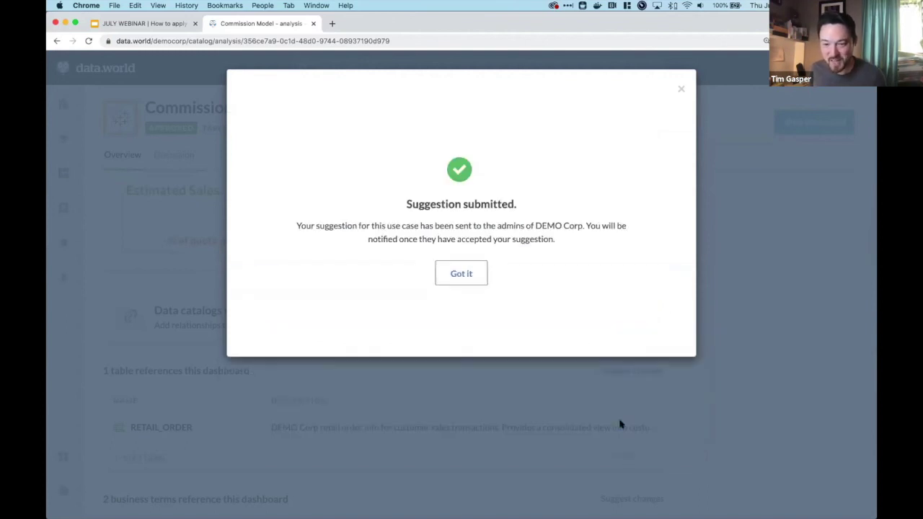
{"action": "left_click", "coordinate": [465, 272]}
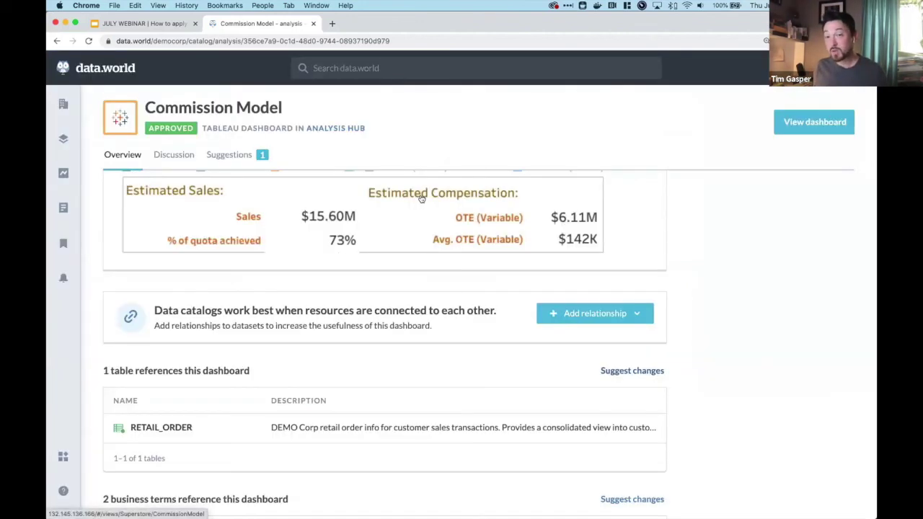
Step: Switch to the data steward's browser window and open the suggested changes from the newest Commission Model notification
{"action": "key", "text": "ctrl+Down"}
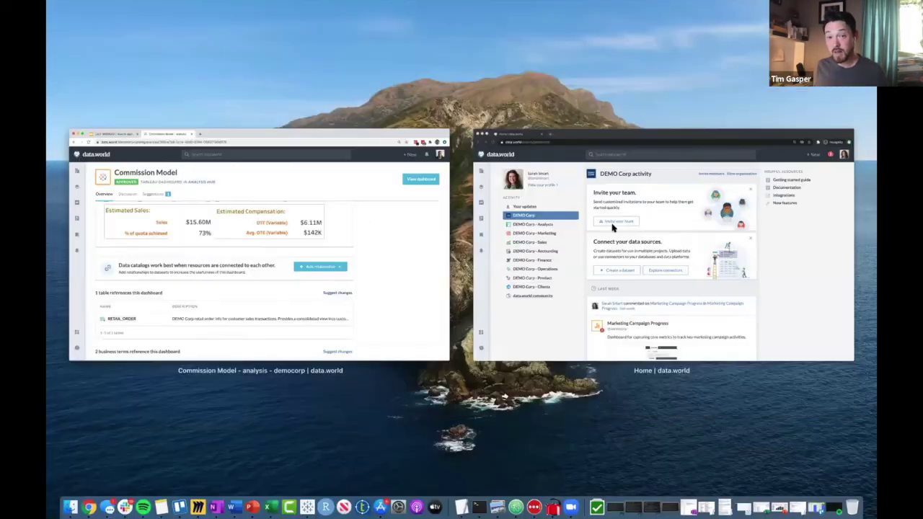
{"action": "left_click", "coordinate": [612, 228]}
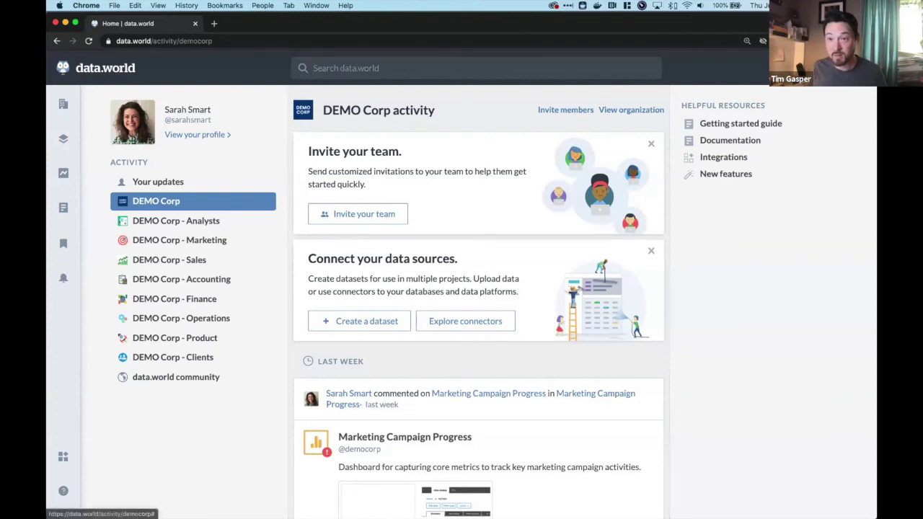
{"action": "left_click", "coordinate": [63, 277]}
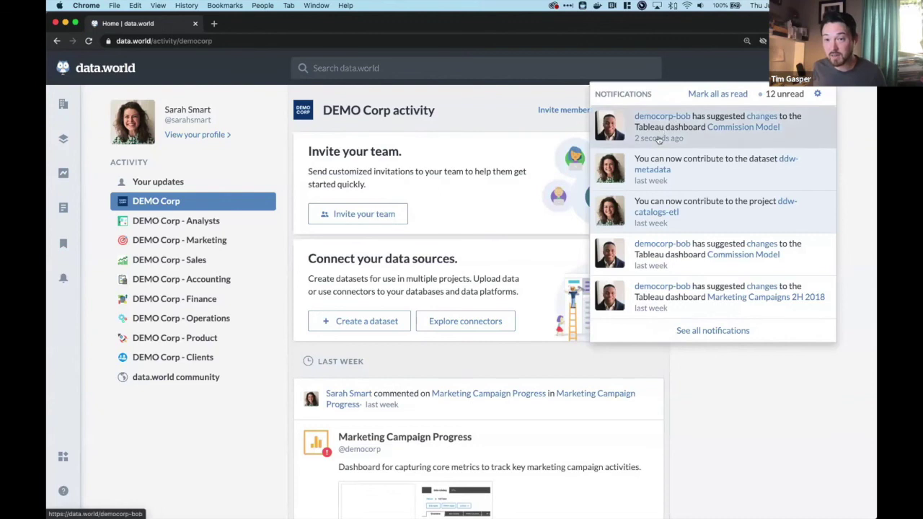
{"action": "mouse_move", "coordinate": [657, 135]}
{"action": "left_click", "coordinate": [750, 119]}
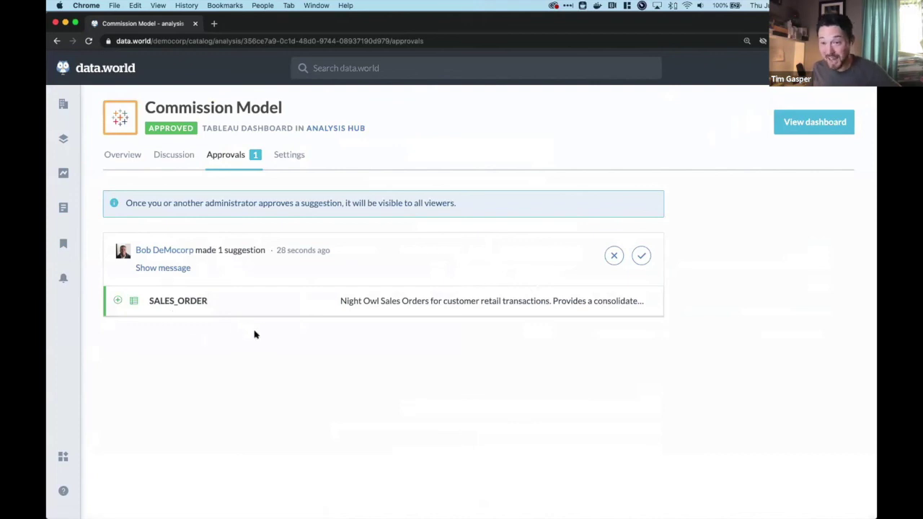
Step: Read the message attached to the SALES_ORDER suggestion and approve the suggested change to the Commission Model dashboard
{"action": "left_click", "coordinate": [166, 269]}
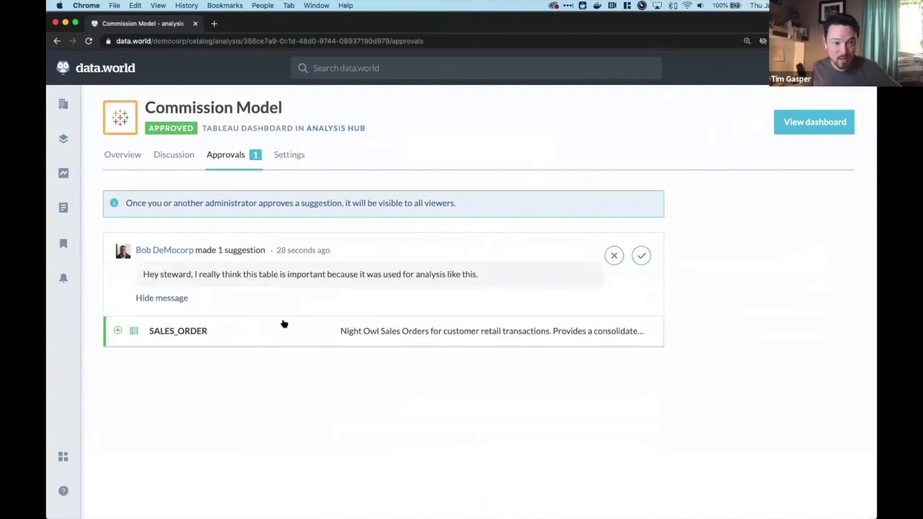
{"action": "scroll", "coordinate": [282, 324], "scroll_direction": "down", "scroll_amount": 1}
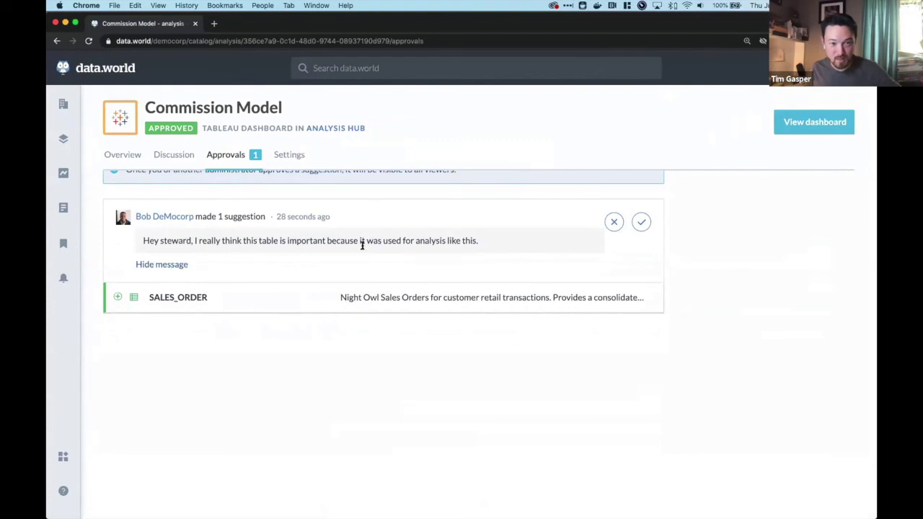
{"action": "left_click", "coordinate": [641, 223]}
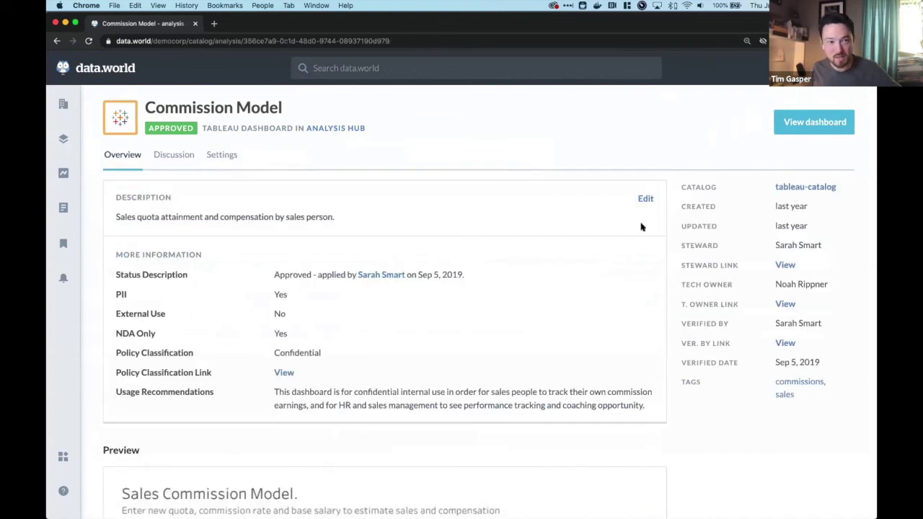
Step: Remove SALES_ORDER from the tables that reference the Commission Model dashboard and save the change
{"action": "scroll", "coordinate": [640, 227], "scroll_direction": "down", "scroll_amount": 10}
{"action": "scroll", "coordinate": [641, 227], "scroll_direction": "down", "scroll_amount": 5}
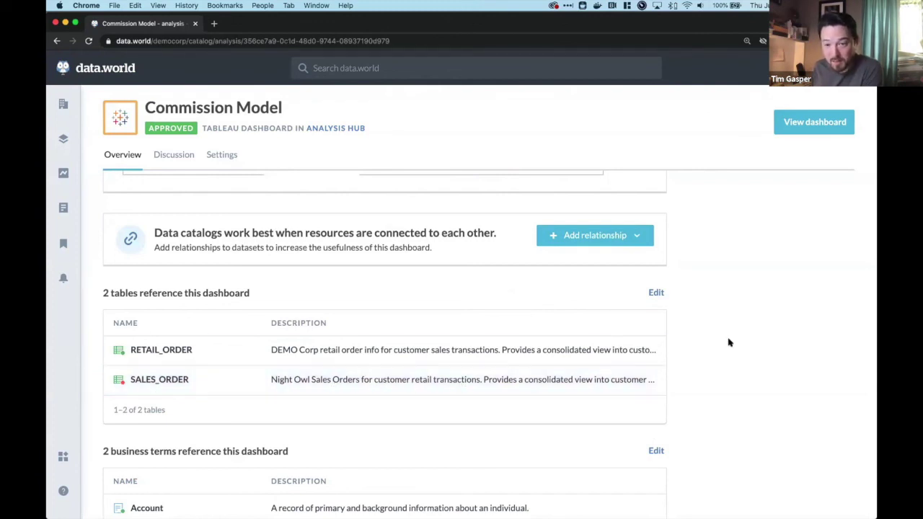
{"action": "left_click", "coordinate": [655, 292]}
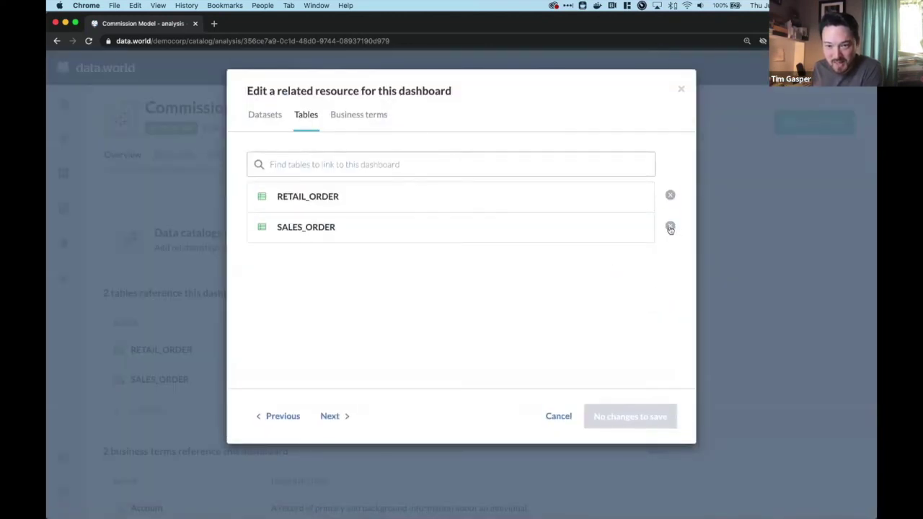
{"action": "left_click", "coordinate": [670, 226]}
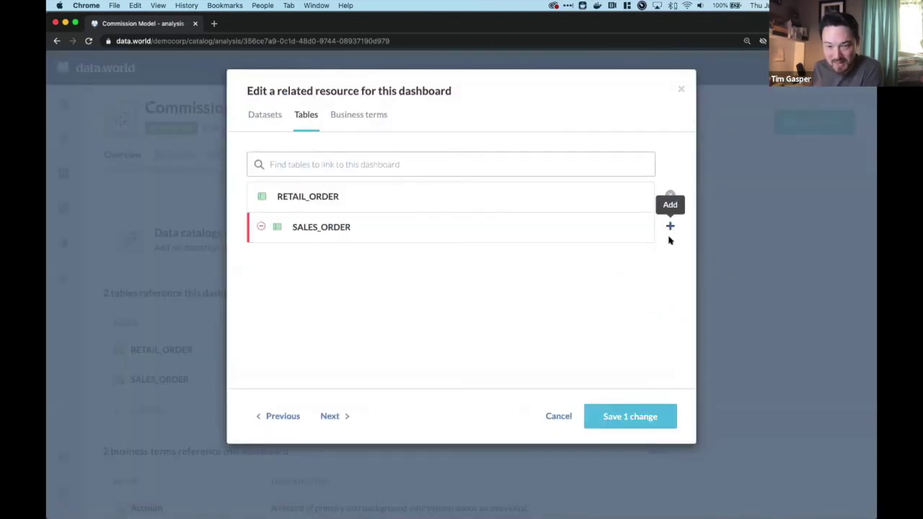
{"action": "left_click", "coordinate": [632, 415]}
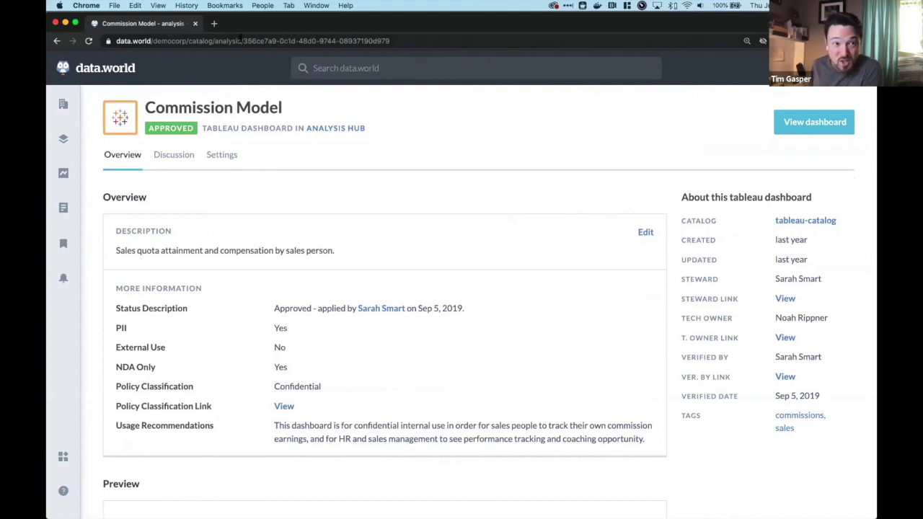
Step: Switch to the July webinar deck in Google Slides and present from slide 26, the Agile Data Governance report offer
{"action": "key", "text": "ctrl+Up"}
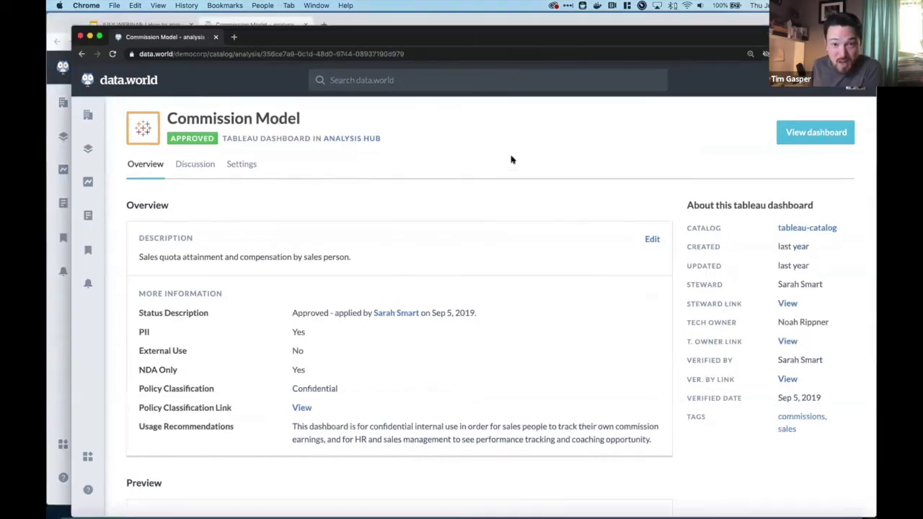
{"action": "left_click", "coordinate": [356, 195]}
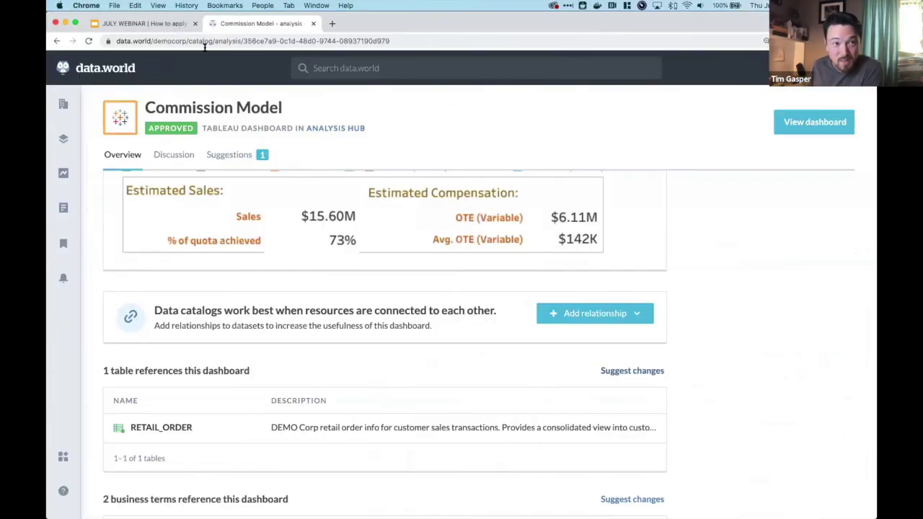
{"action": "left_click", "coordinate": [168, 24]}
{"action": "left_click", "coordinate": [114, 476]}
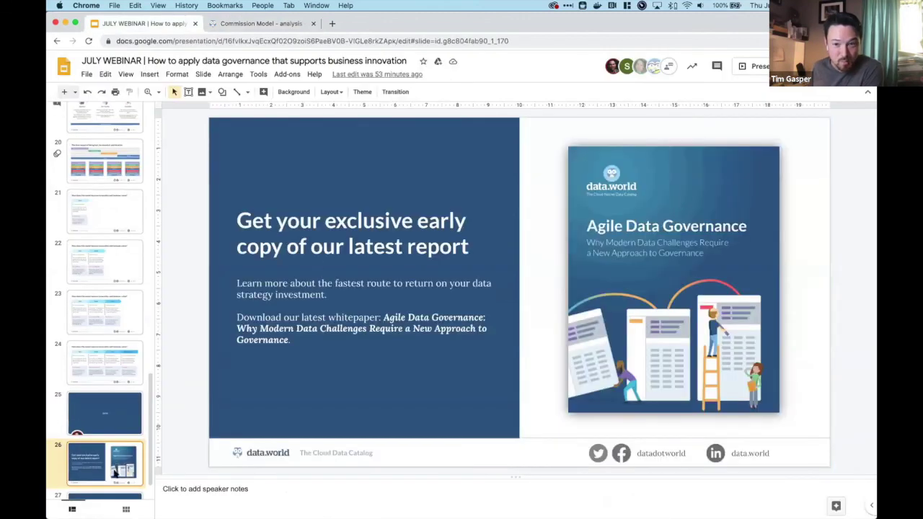
{"action": "left_click", "coordinate": [754, 67]}
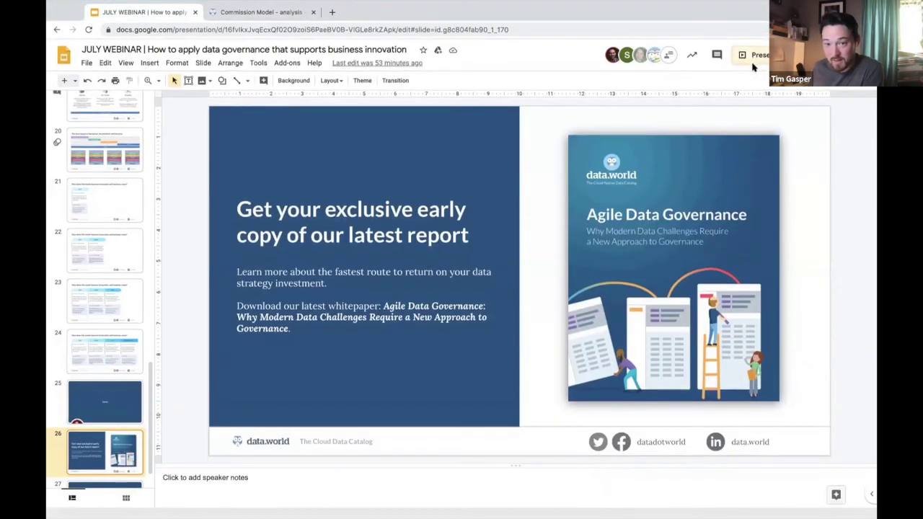